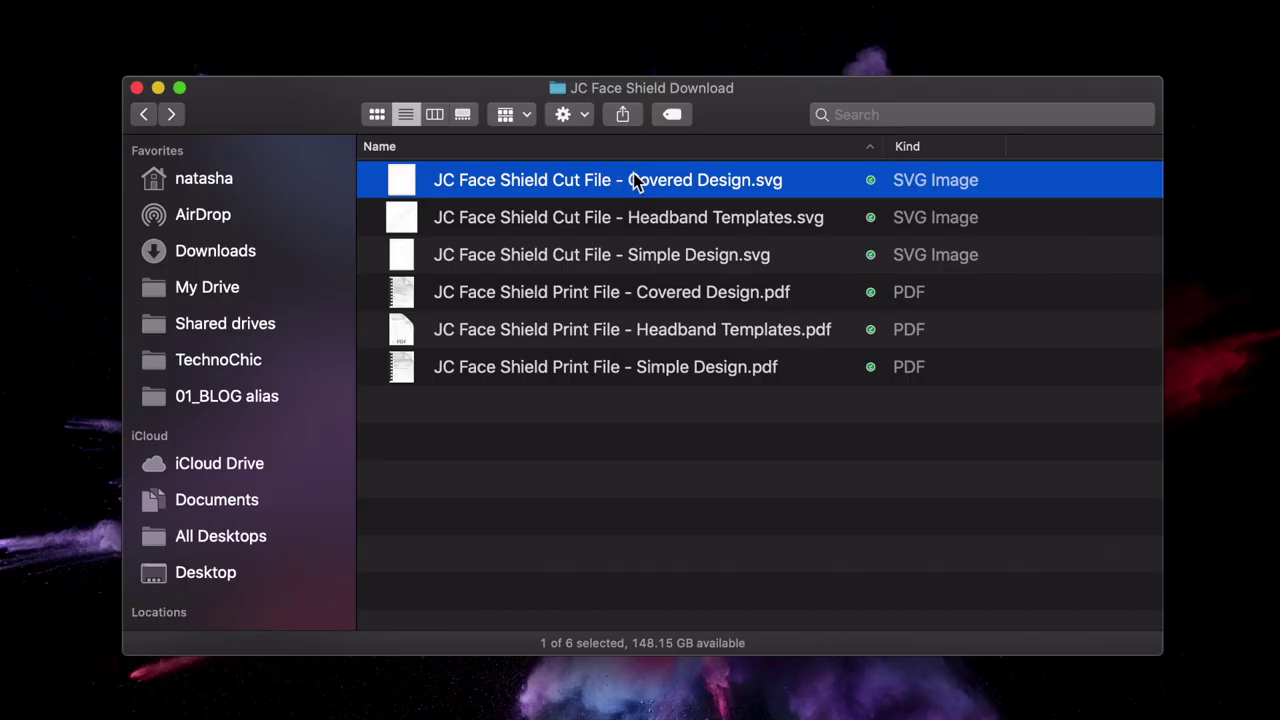
Browse the Covered and Simple Design print PDFs and cut SVGs, then preview the Headband Templates PDF
{"action": "left_click", "coordinate": [633, 302]}
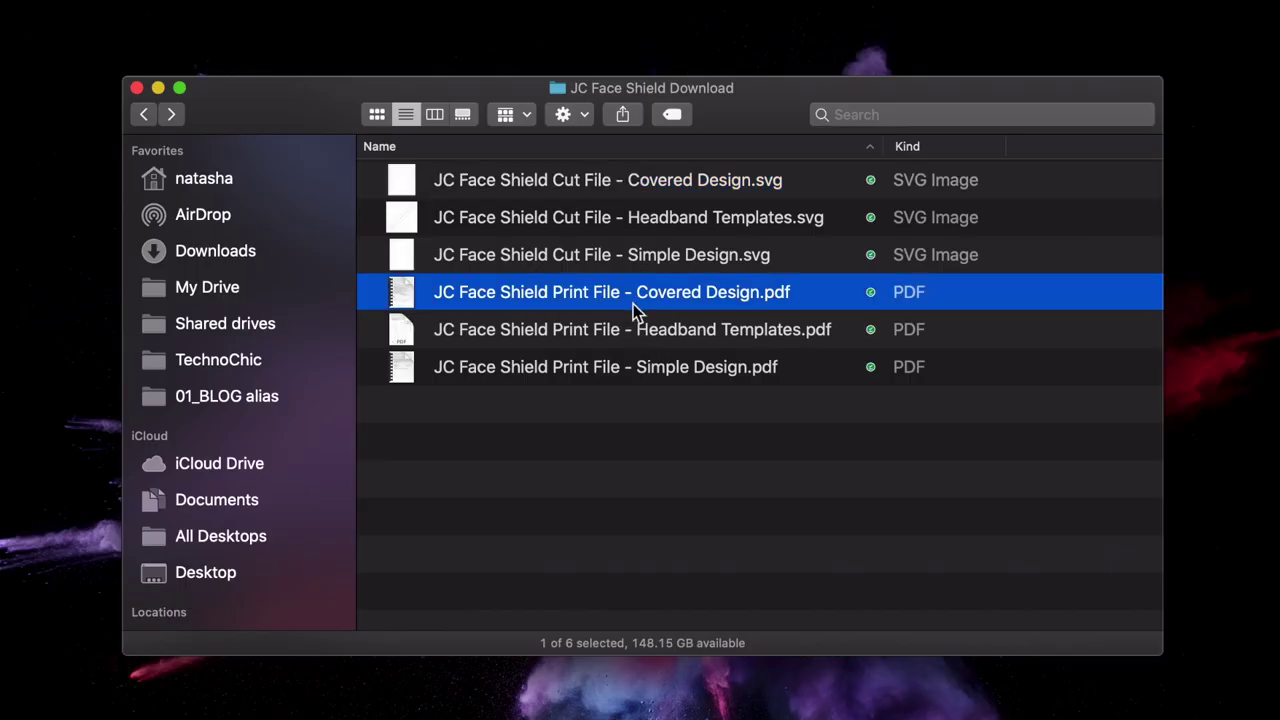
{"action": "key", "text": "Down"}
{"action": "key", "text": "Down"}
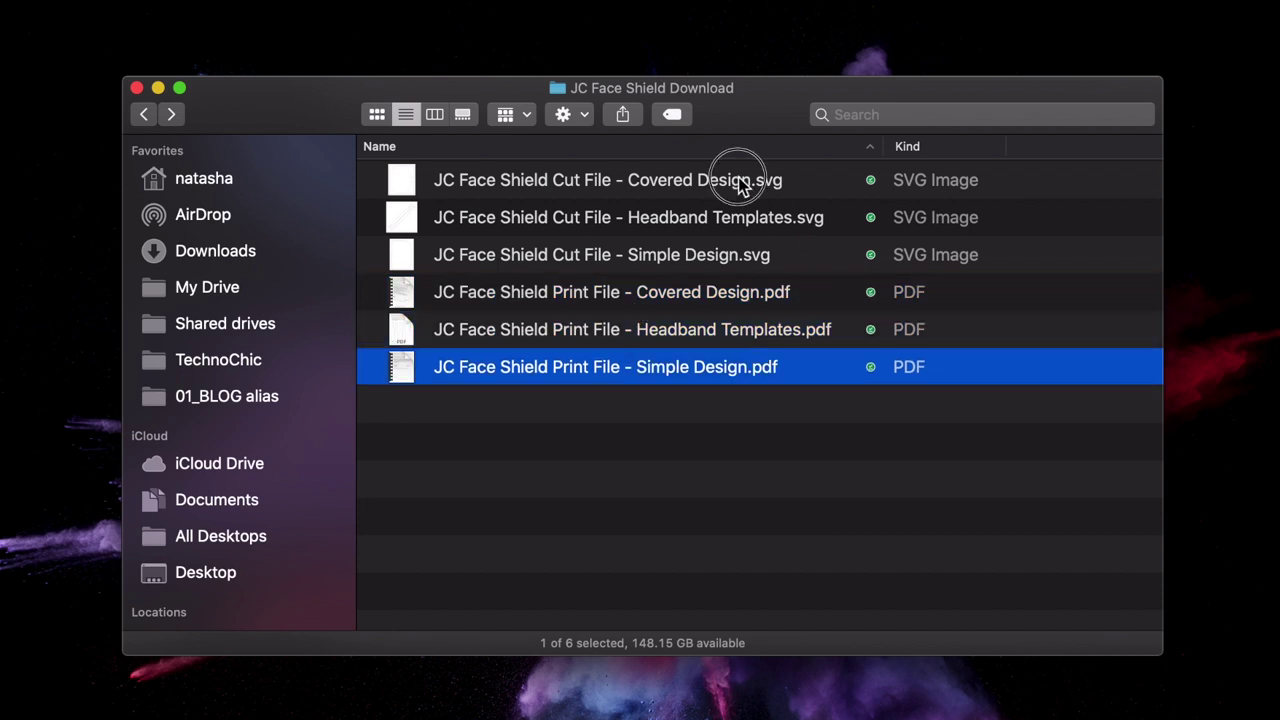
{"action": "left_click", "coordinate": [740, 181]}
{"action": "key", "text": "Down"}
{"action": "key", "text": "Down"}
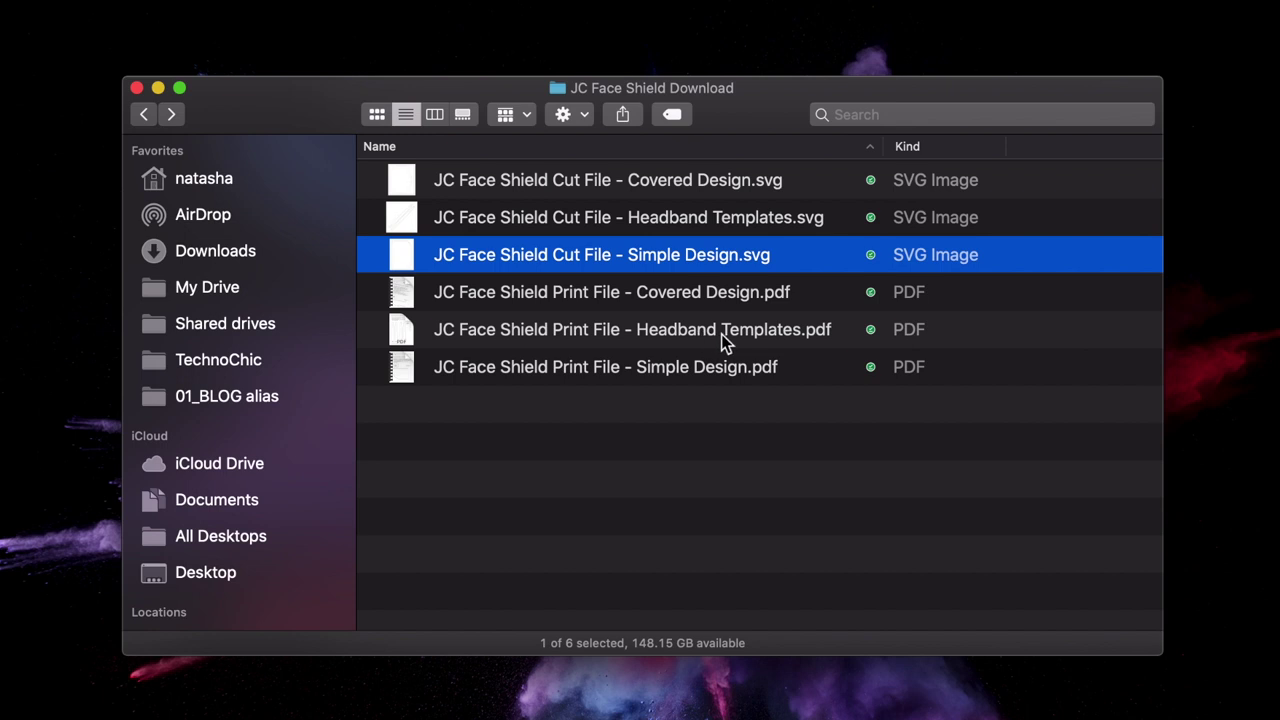
{"action": "key", "text": "Up"}
{"action": "left_click", "coordinate": [710, 300]}
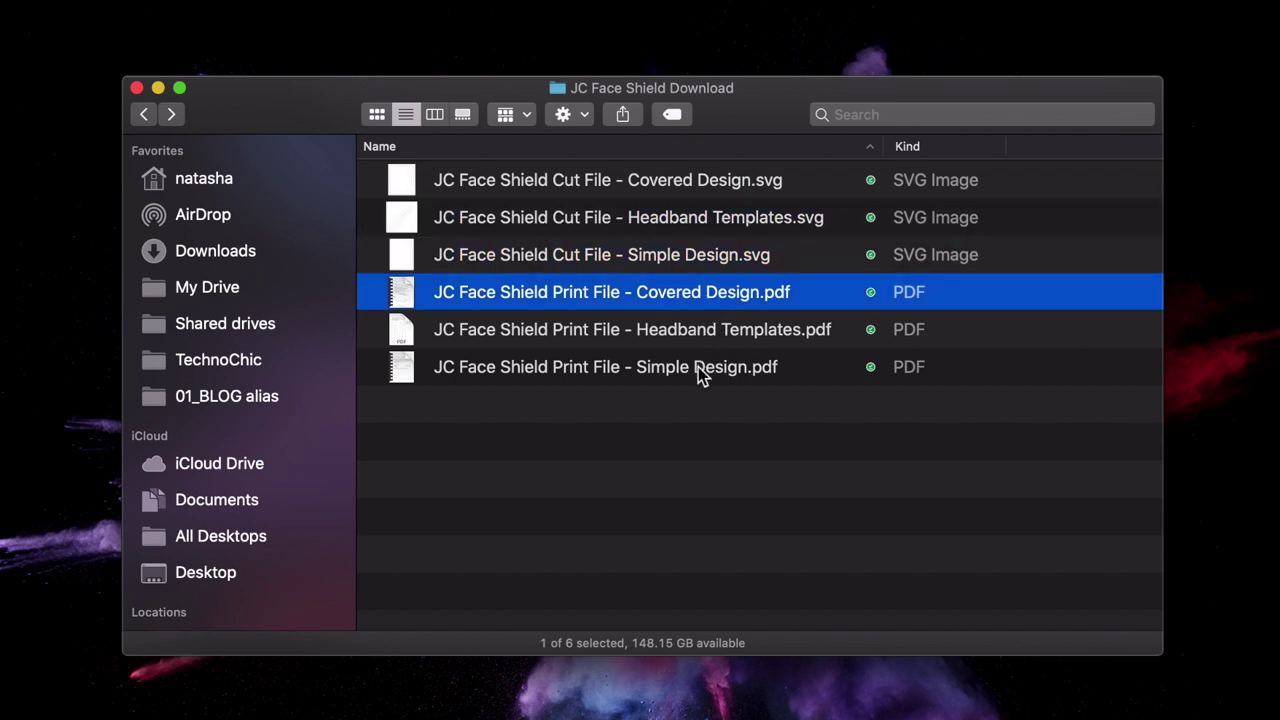
{"action": "left_click", "coordinate": [700, 368]}
{"action": "left_click", "coordinate": [702, 333]}
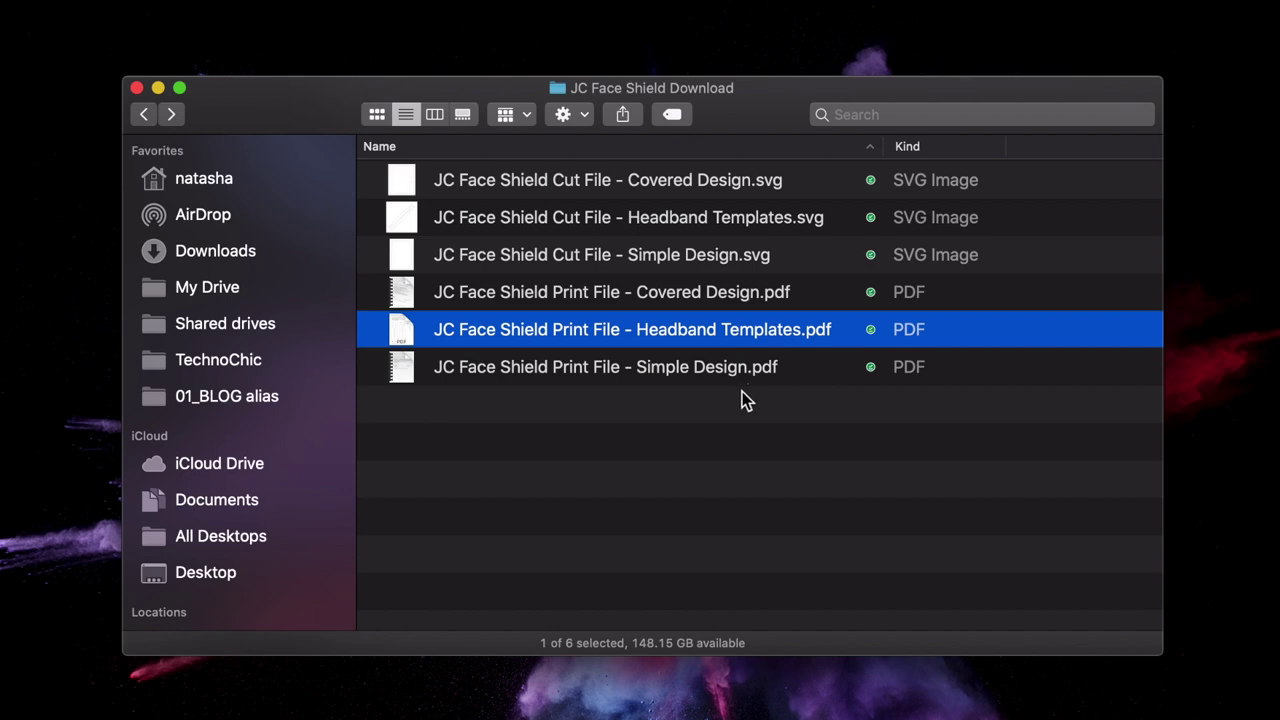
{"action": "key", "text": "space"}
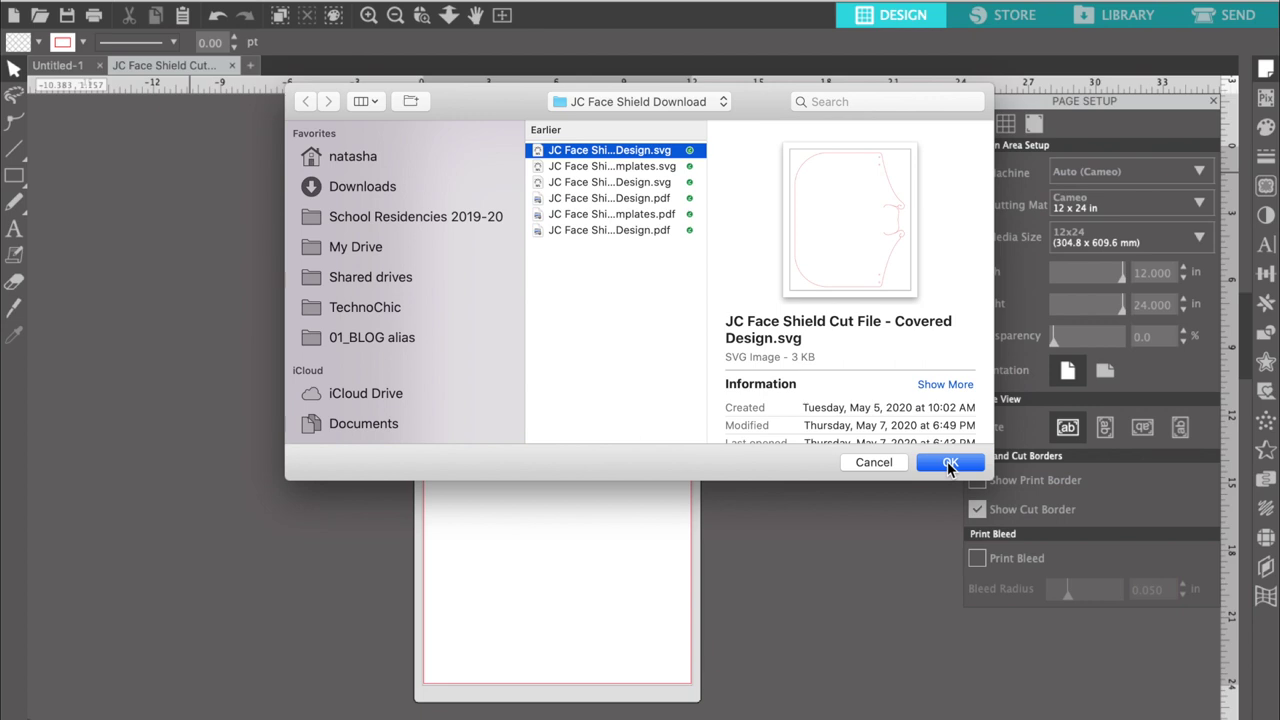
Open the Covered Design cut SVG on the Cameo 12 x 24 in mat and show its Send settings
{"action": "left_click", "coordinate": [950, 465]}
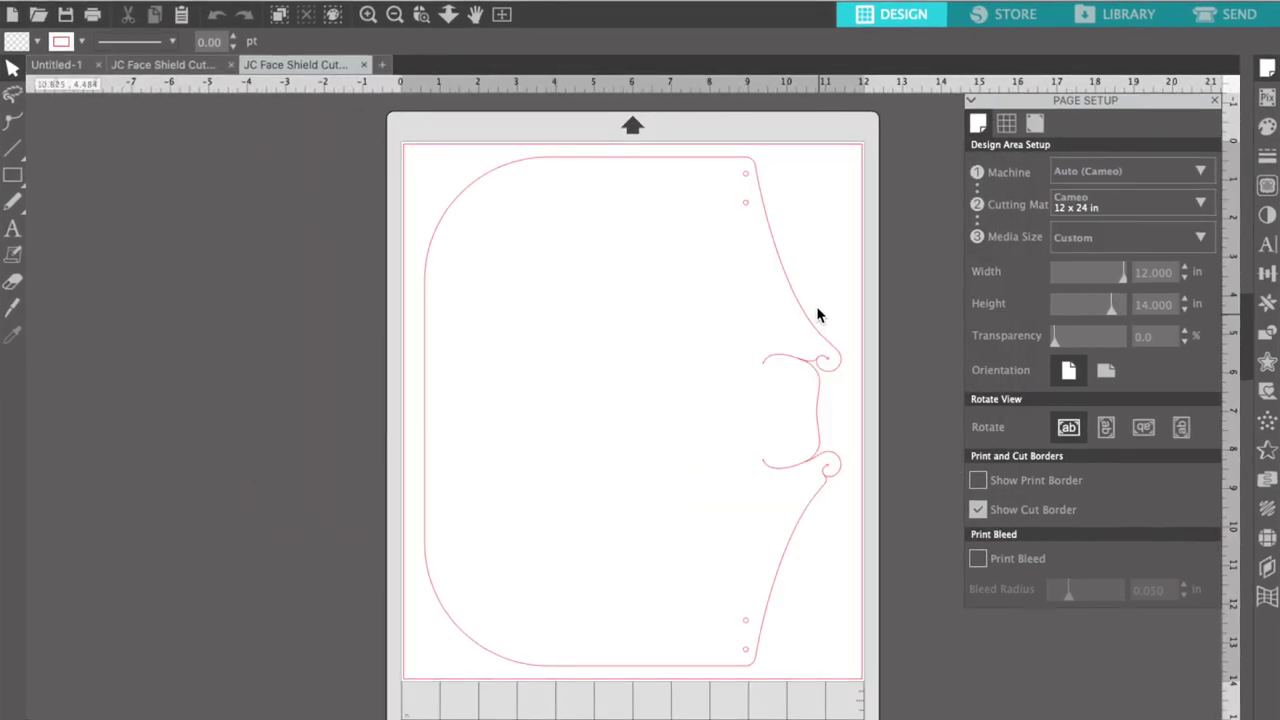
{"action": "left_click", "coordinate": [1128, 205]}
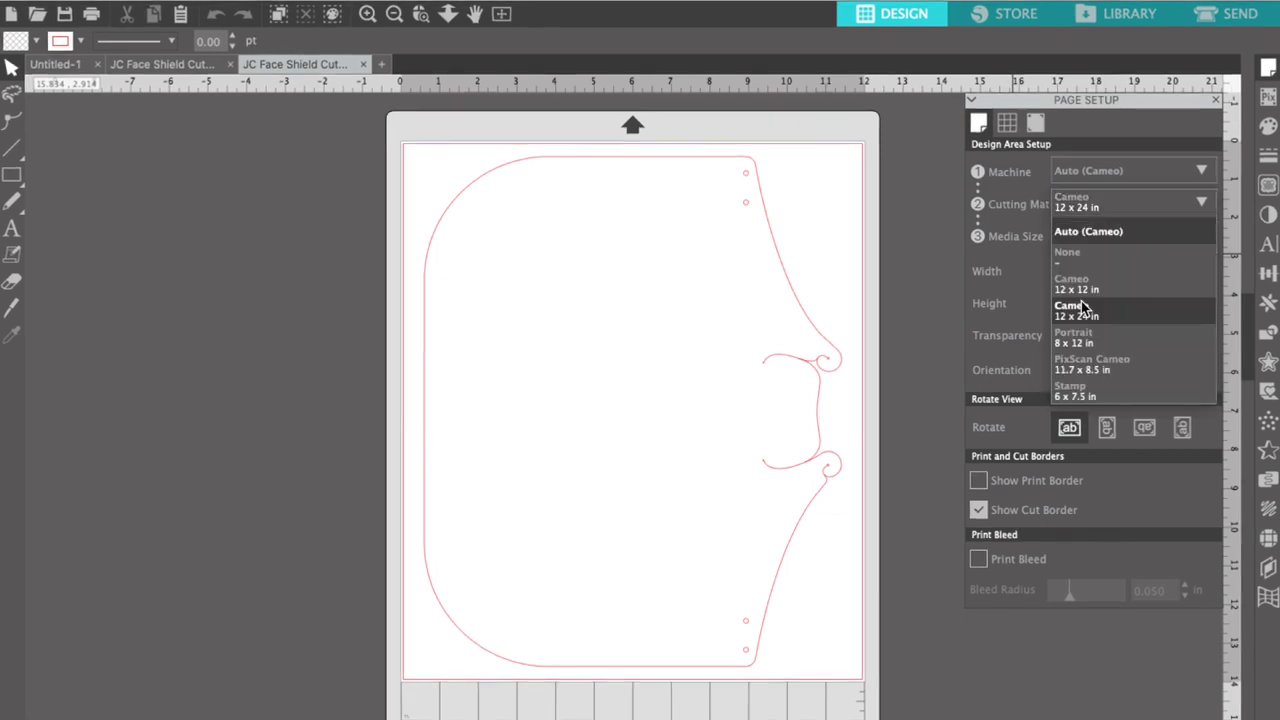
{"action": "left_click", "coordinate": [1104, 305]}
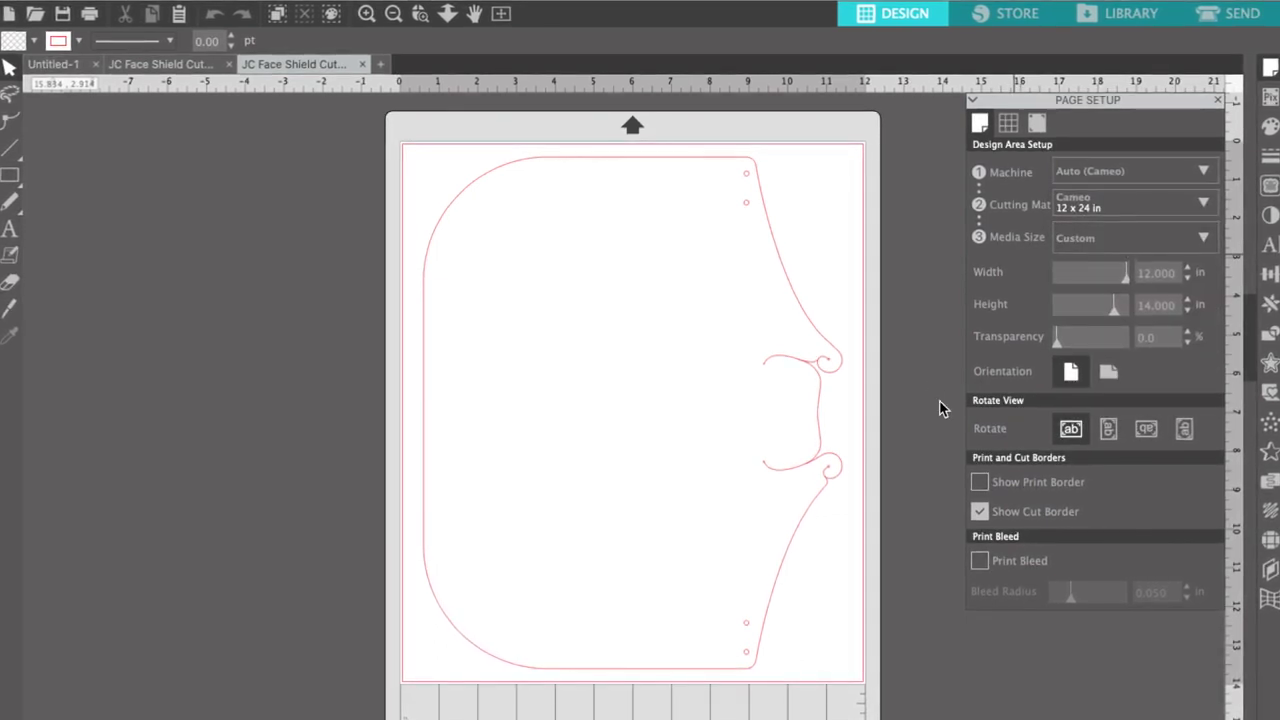
{"action": "left_click", "coordinate": [1230, 14]}
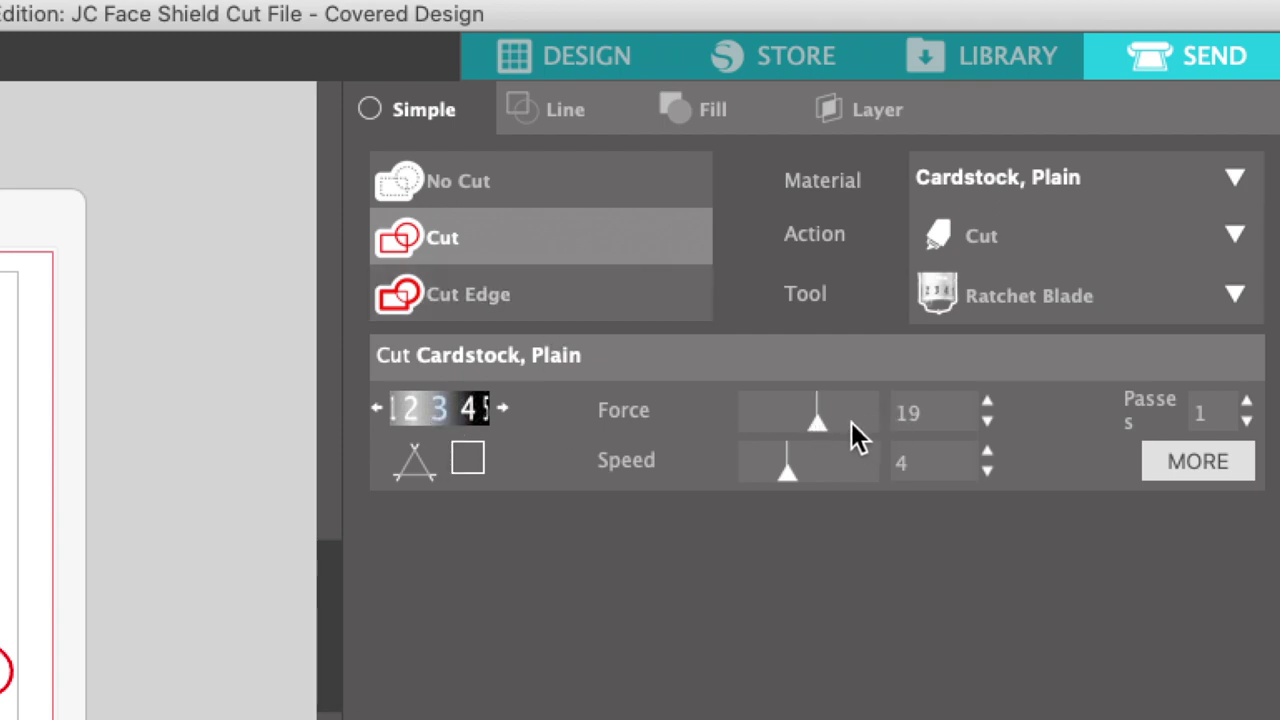
Set the cut force to 33, speed to 1 and passes to 3
{"action": "left_click_drag", "start_coordinate": [851, 422], "coordinate": [915, 420]}
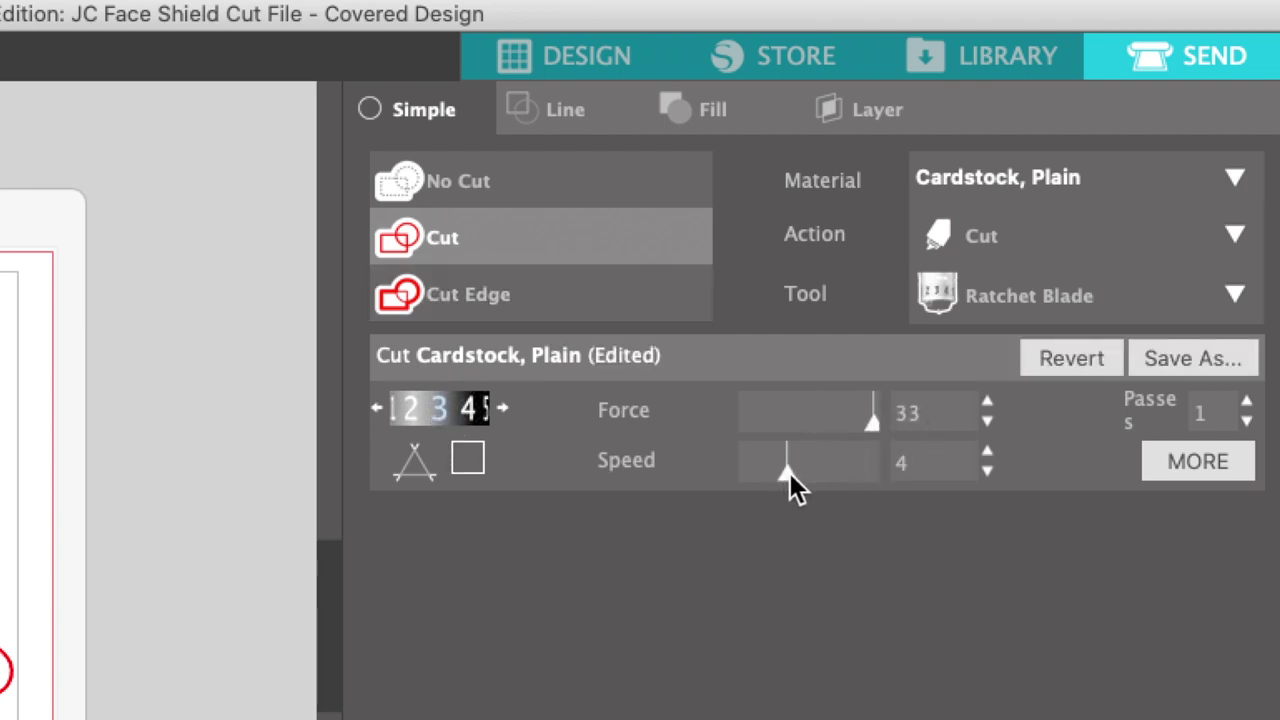
{"action": "left_click_drag", "start_coordinate": [790, 473], "coordinate": [701, 477]}
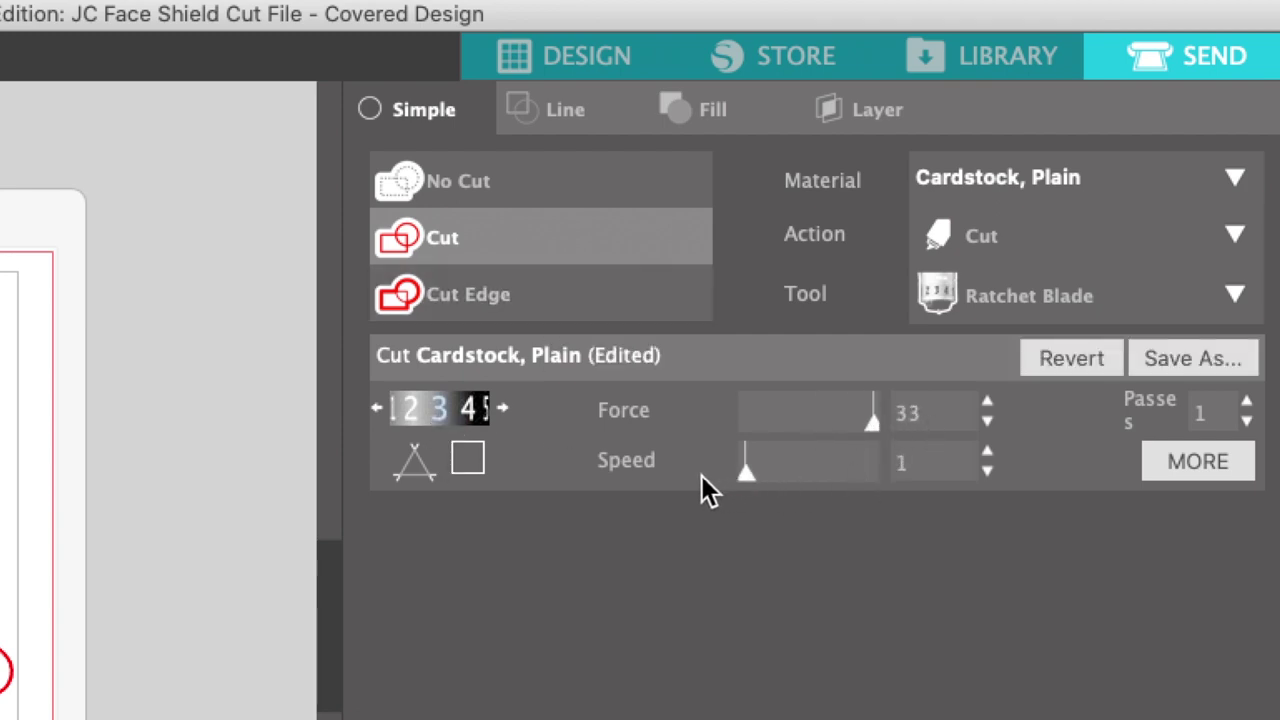
{"action": "left_click", "coordinate": [1247, 404]}
{"action": "left_click", "coordinate": [1247, 404]}
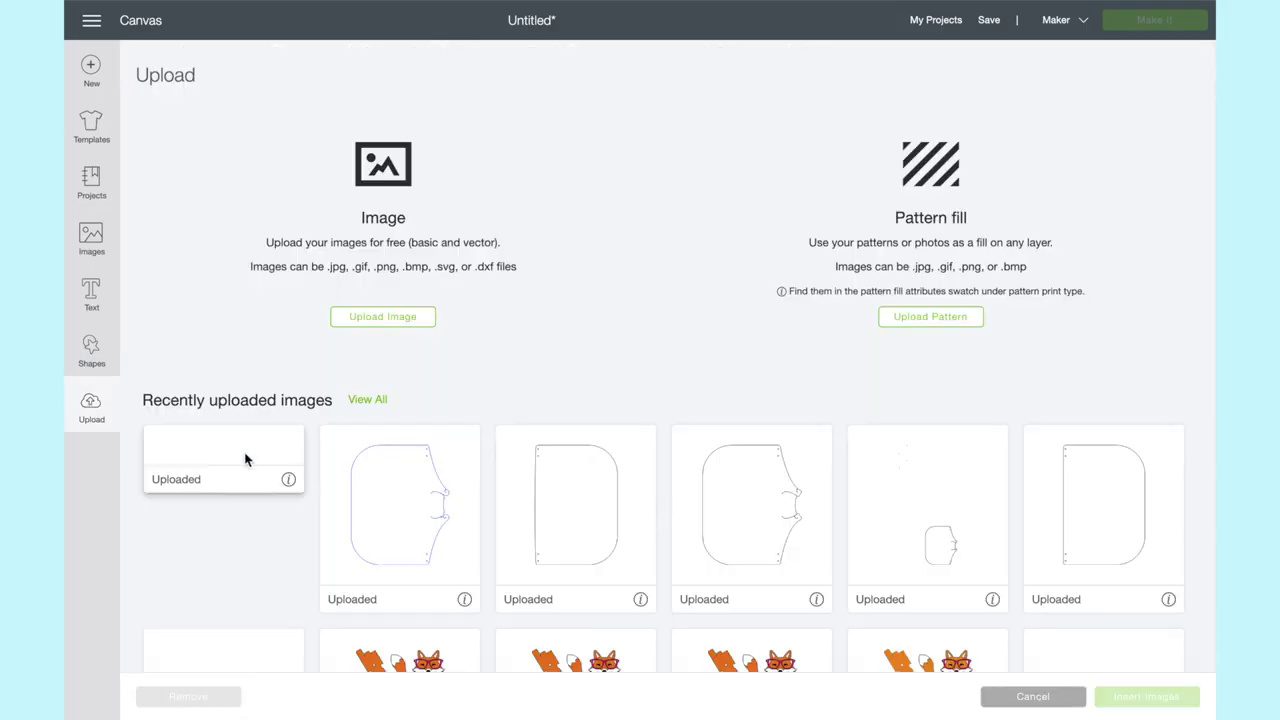
Upload and save the Covered Design face shield SVG as a new image
{"action": "left_click", "coordinate": [386, 320]}
{"action": "left_click", "coordinate": [603, 362]}
{"action": "left_click_drag", "start_coordinate": [585, 90], "coordinate": [726, 90]}
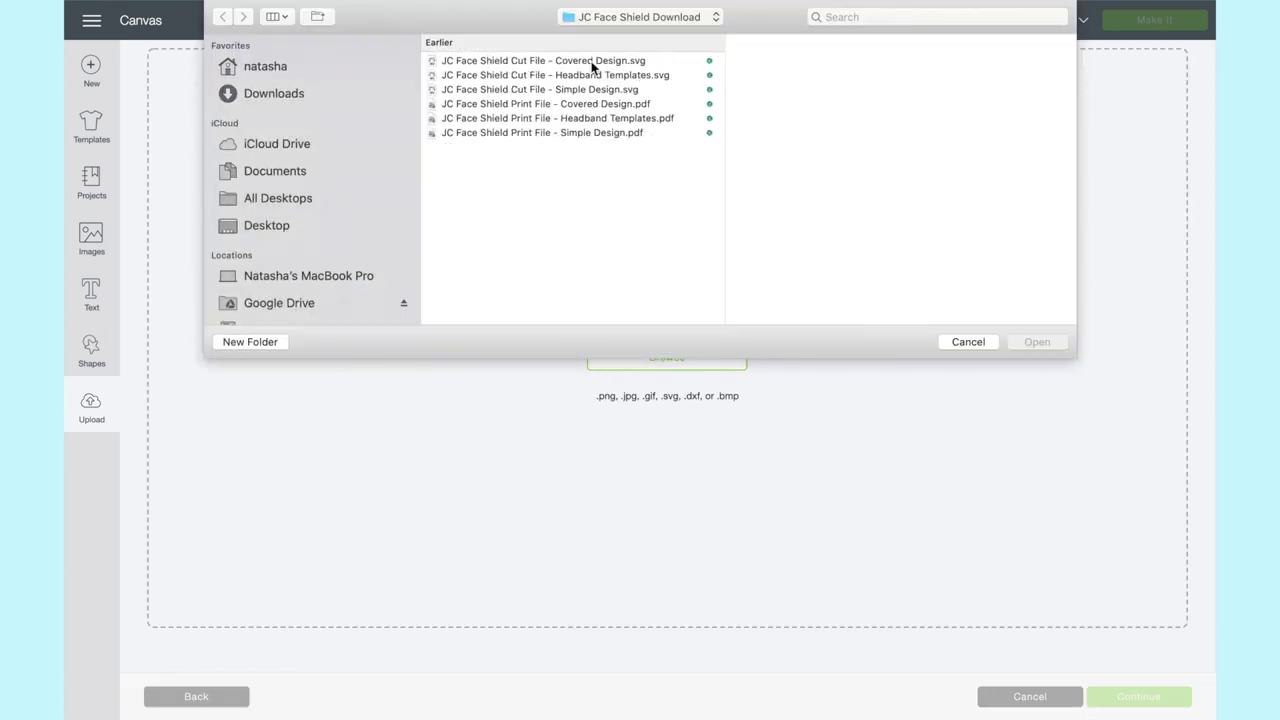
{"action": "left_click", "coordinate": [572, 62]}
{"action": "left_click", "coordinate": [1057, 343]}
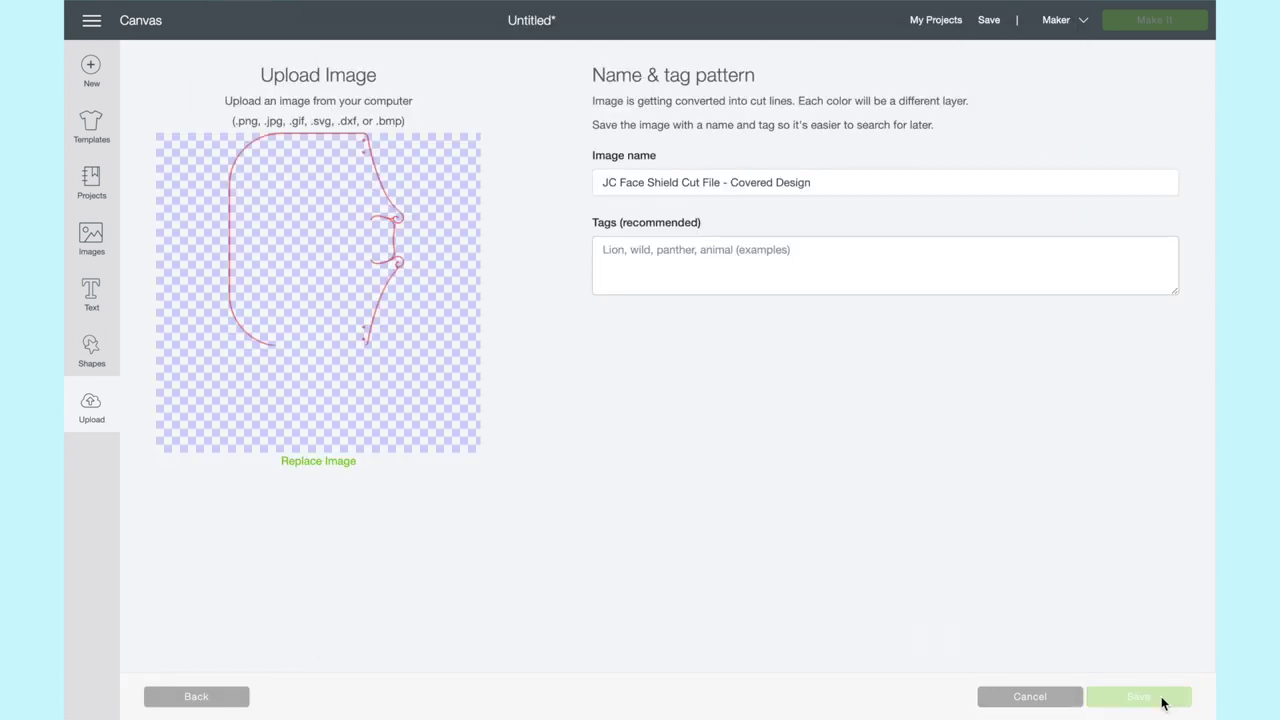
{"action": "left_click", "coordinate": [1166, 694]}
Insert the design onto the canvas, attach its layers, and send it to the mat preview
{"action": "left_click", "coordinate": [1185, 704]}
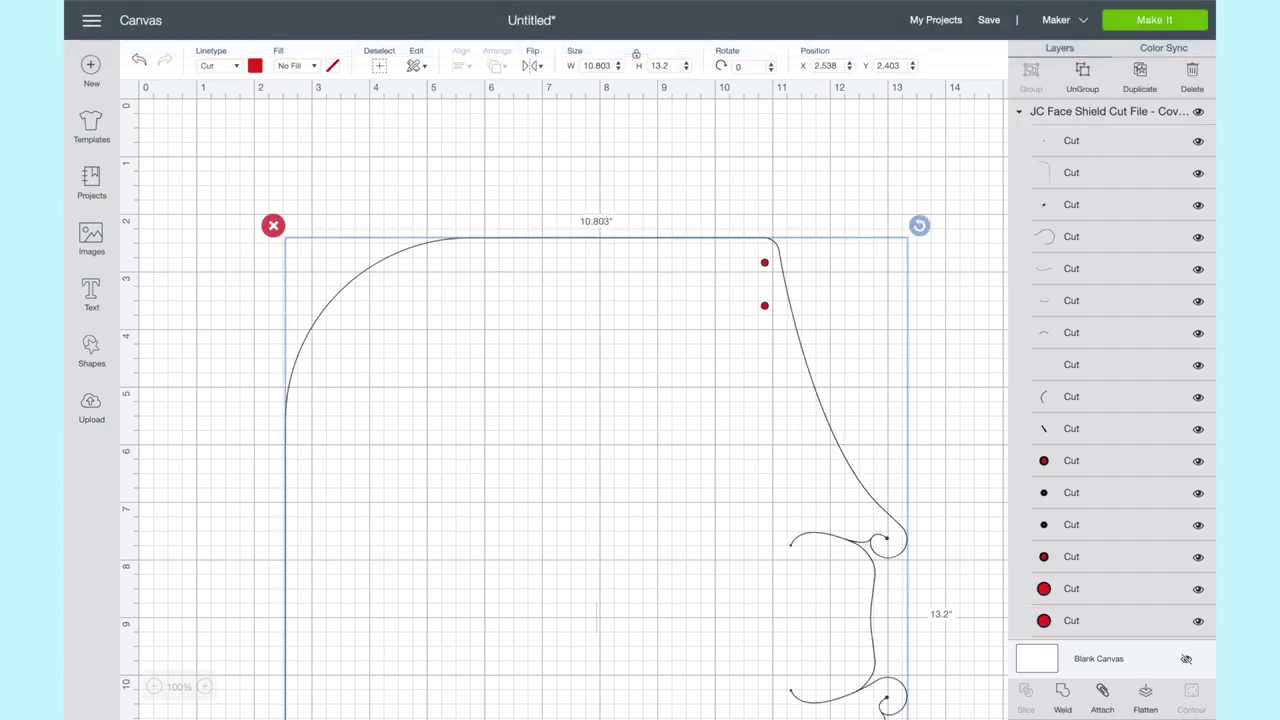
{"action": "left_click", "coordinate": [1102, 692]}
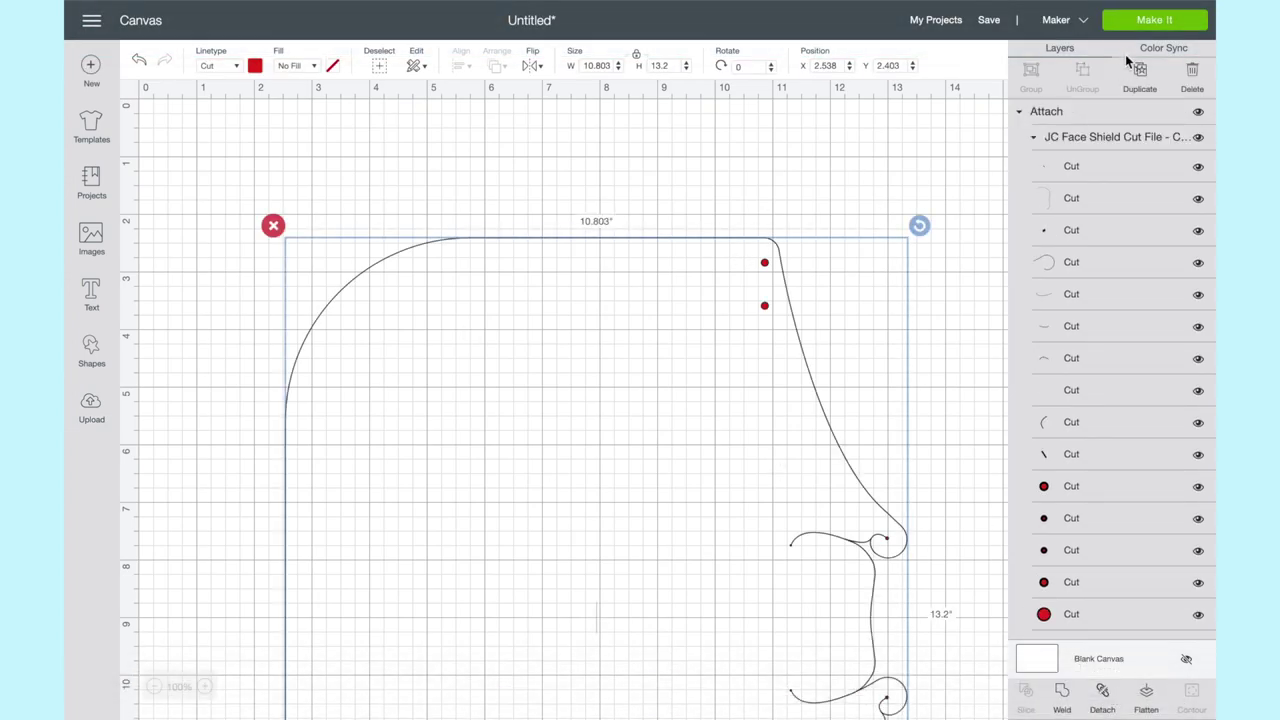
{"action": "left_click", "coordinate": [1144, 26]}
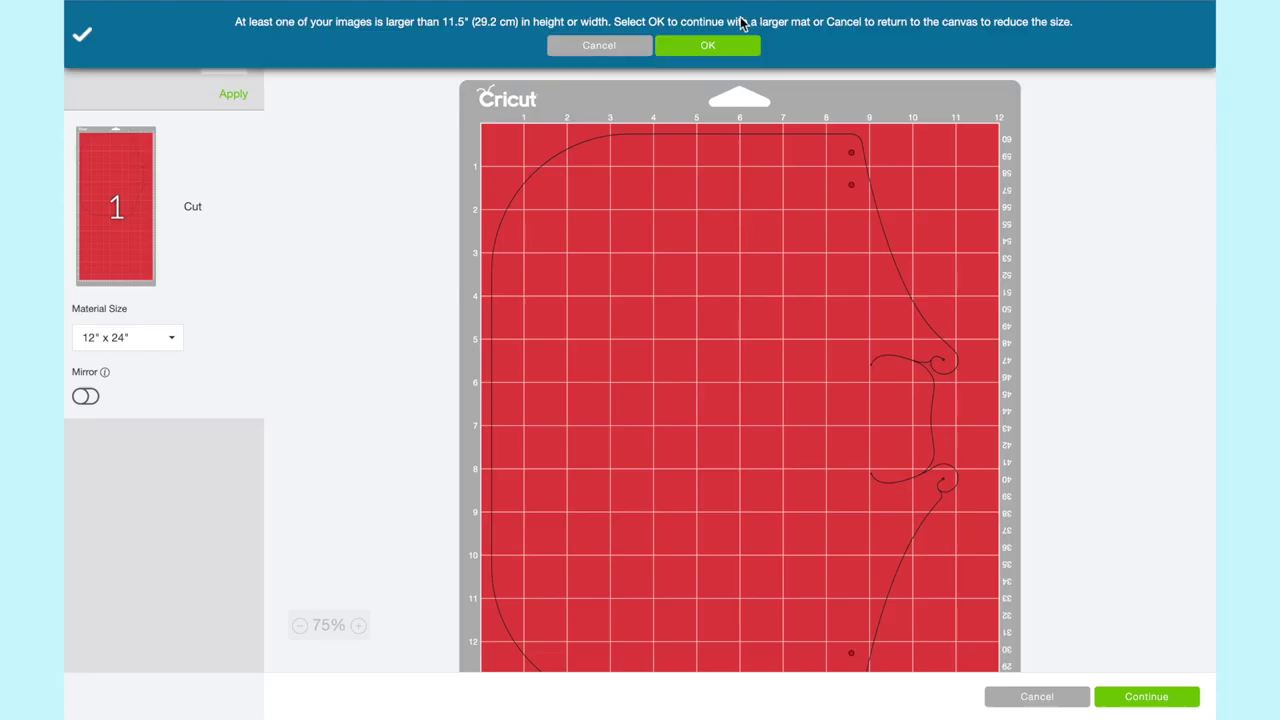
Accept the larger 12 x 24 mat and continue to the machine cutting step
{"action": "left_click", "coordinate": [697, 47]}
{"action": "scroll", "coordinate": [771, 337], "scroll_direction": "down", "scroll_amount": 4}
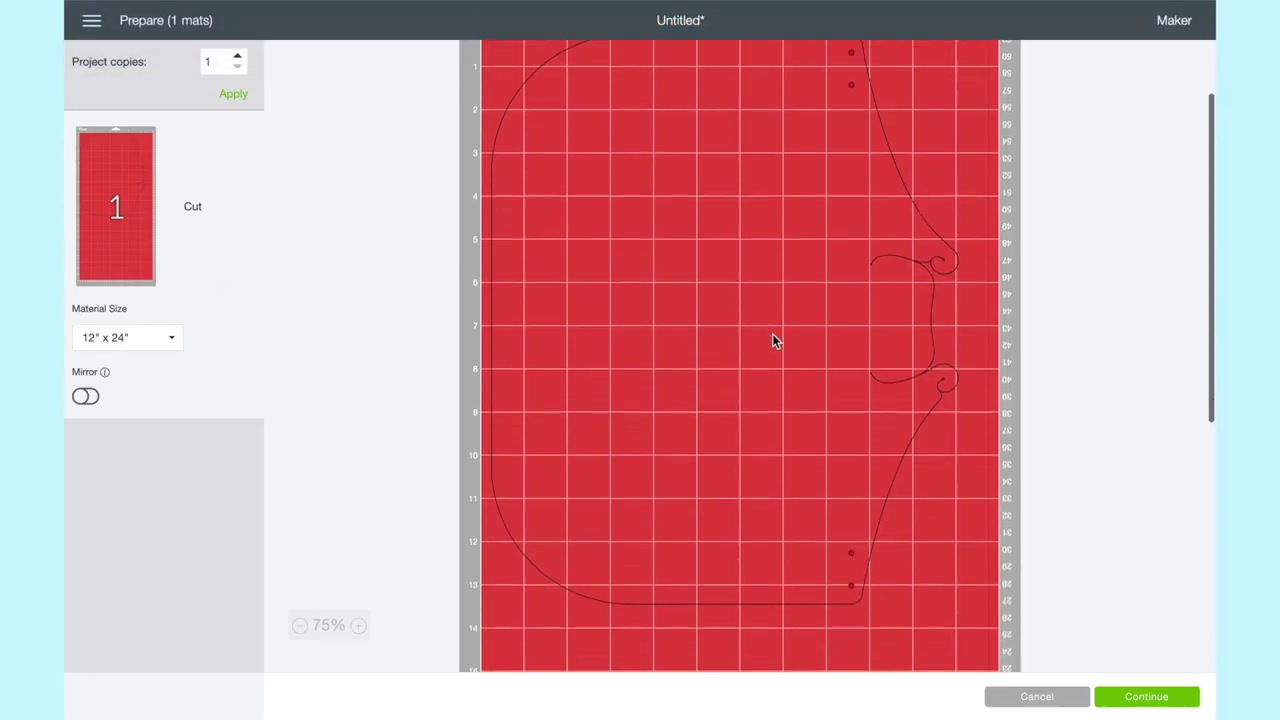
{"action": "left_click", "coordinate": [1140, 695]}
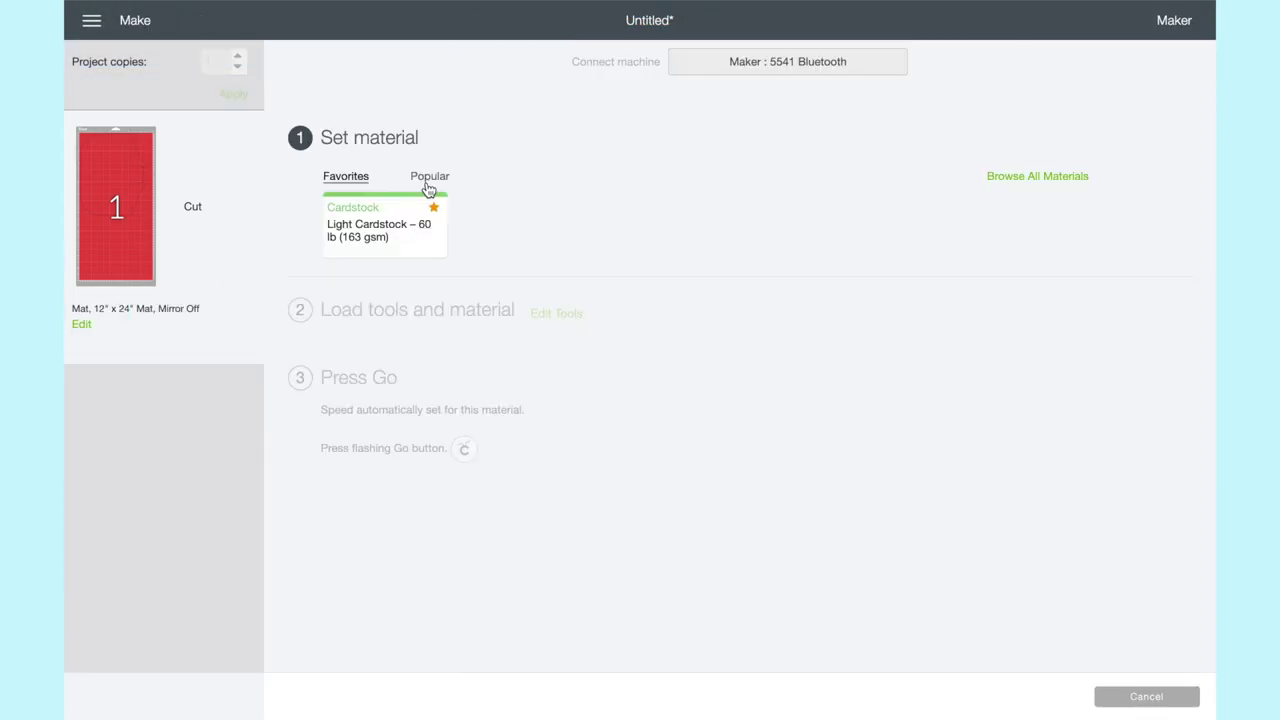
Add a new custom material named '.007 Dura-Lar' in Material Settings
{"action": "left_click", "coordinate": [1032, 186]}
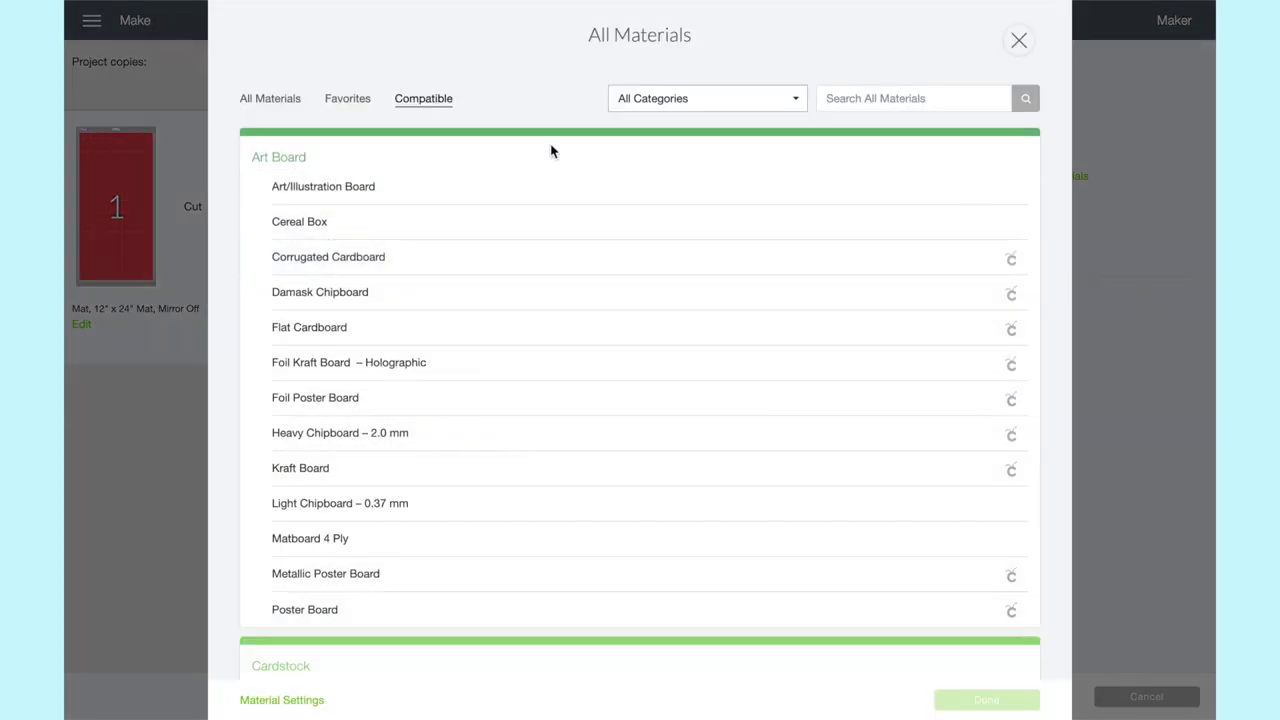
{"action": "scroll", "coordinate": [551, 151], "scroll_direction": "down", "scroll_amount": 15}
{"action": "left_click", "coordinate": [282, 700]}
{"action": "scroll", "coordinate": [440, 418], "scroll_direction": "down", "scroll_amount": 1}
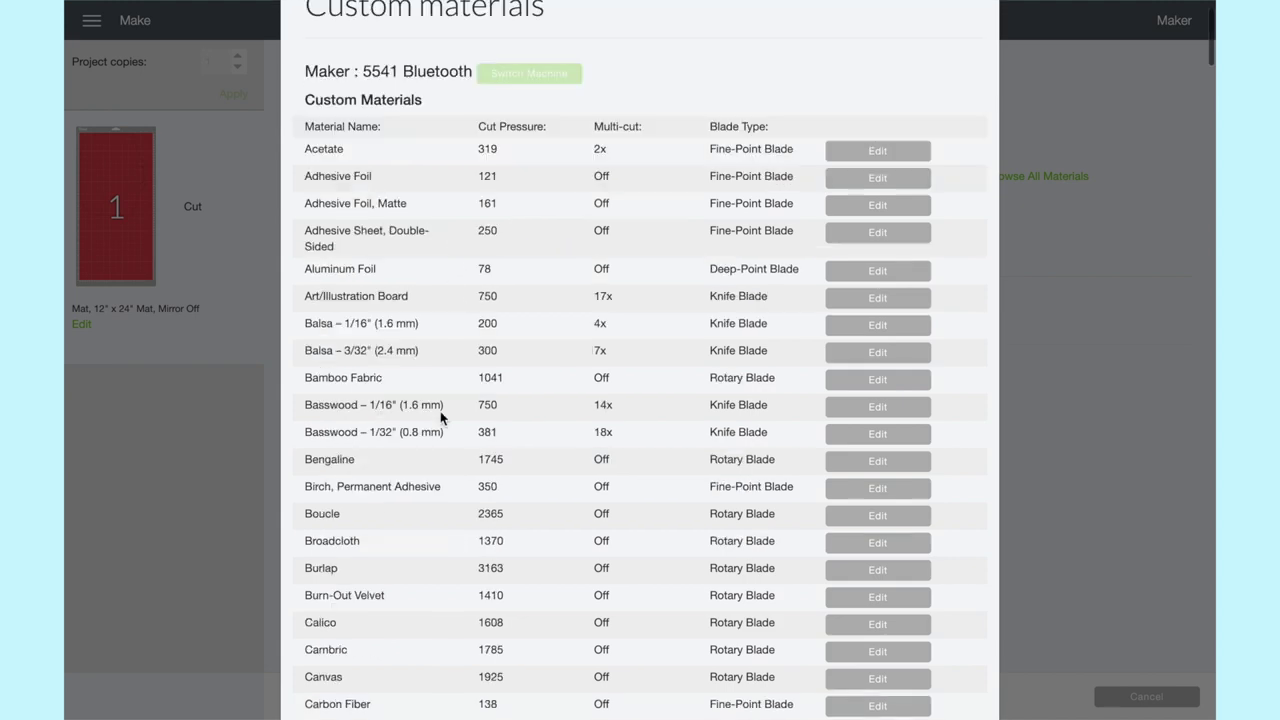
{"action": "scroll", "coordinate": [440, 413], "scroll_direction": "down", "scroll_amount": 20}
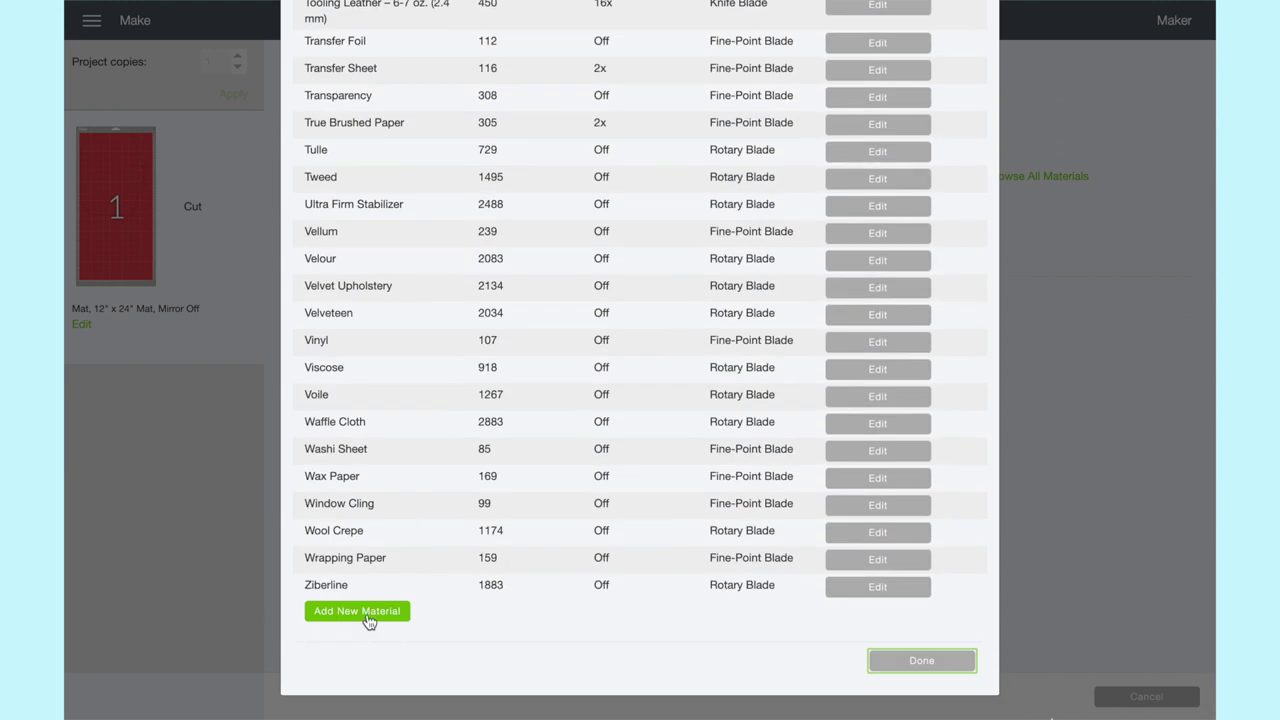
{"action": "left_click", "coordinate": [369, 621]}
{"action": "left_click", "coordinate": [428, 570]}
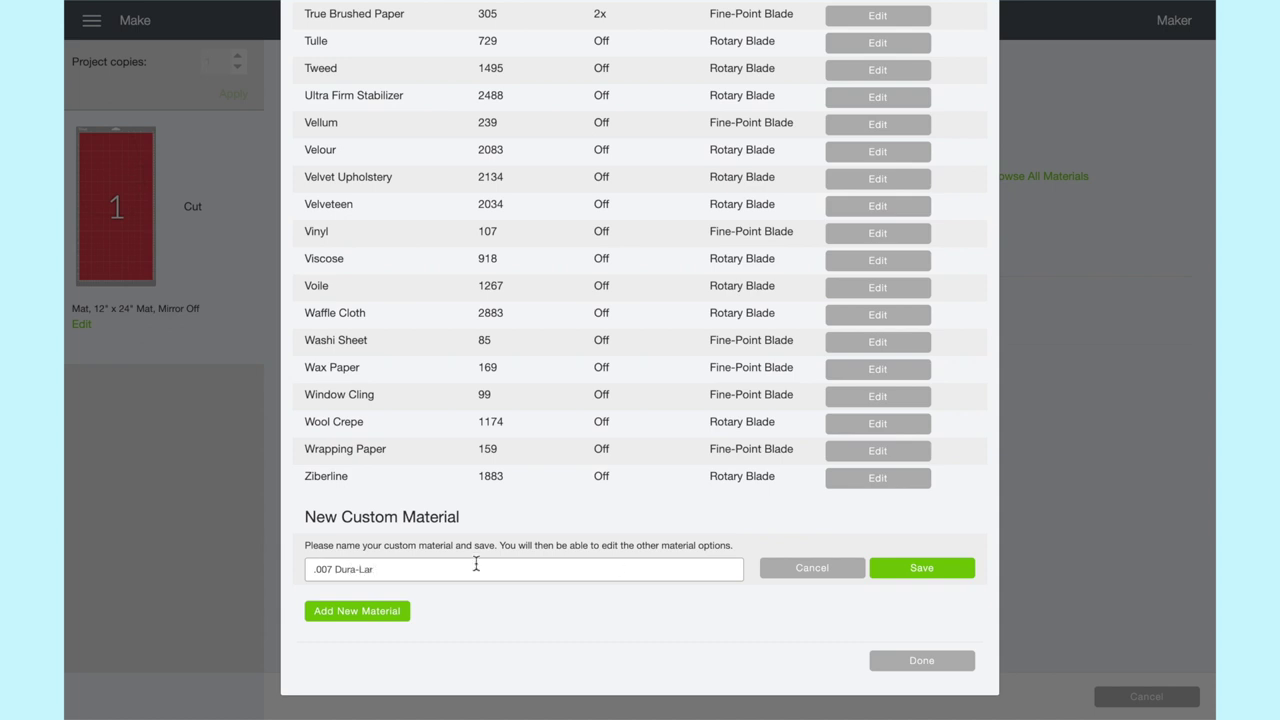
{"action": "type", "text": ".007 Dura-Lar"}
{"action": "left_click", "coordinate": [921, 567]}
Give .007 Dura-Lar a cut pressure of 350 with 3x multi-cut and save it
{"action": "left_click_drag", "start_coordinate": [610, 274], "coordinate": [928, 290]}
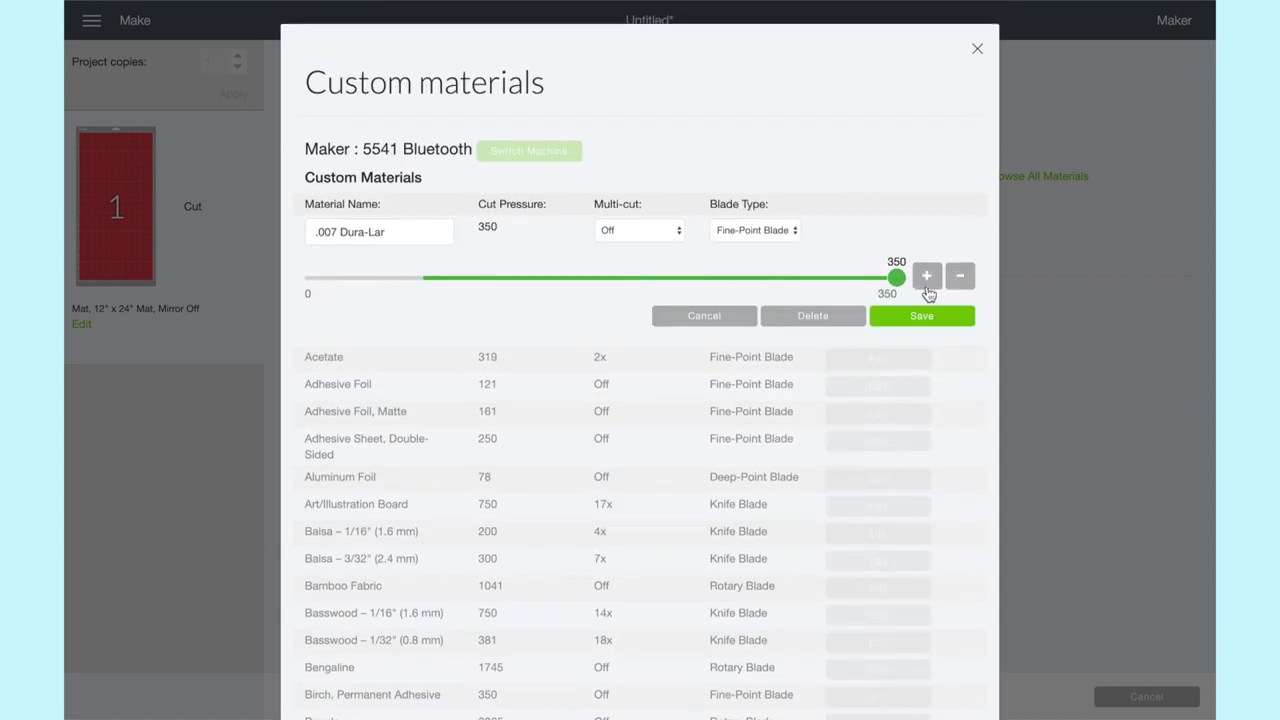
{"action": "left_click", "coordinate": [650, 231]}
{"action": "left_click", "coordinate": [641, 256]}
{"action": "left_click", "coordinate": [921, 316]}
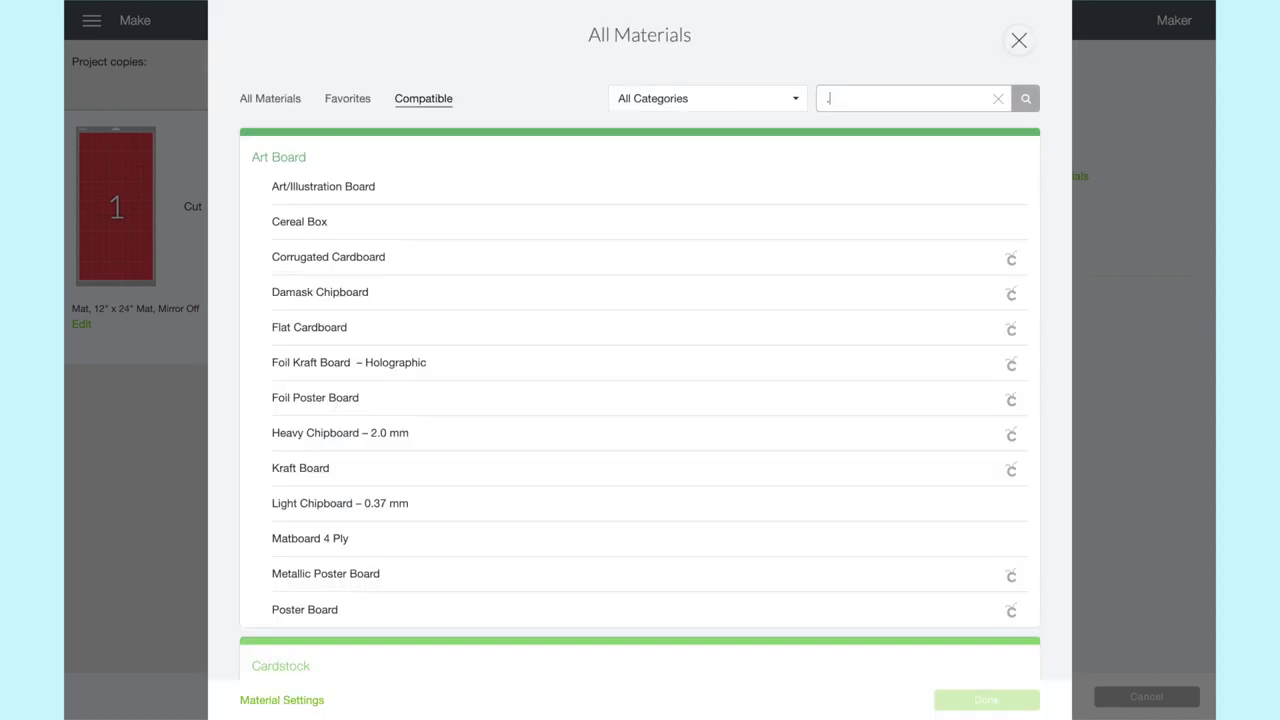
Search for .007 Dura-Lar, favourite it, and select it as the cut material
{"action": "key", "text": "Return"}
{"action": "left_click", "coordinate": [990, 180]}
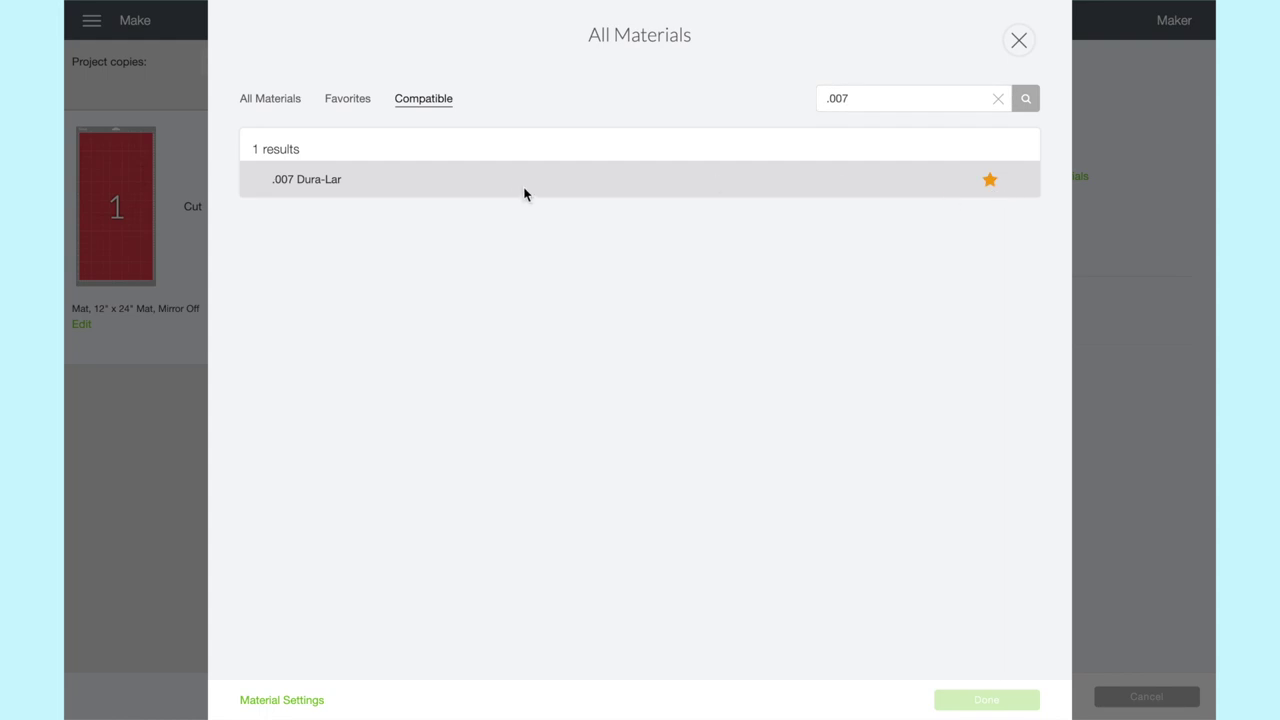
{"action": "left_click", "coordinate": [523, 191]}
{"action": "left_click", "coordinate": [987, 701]}
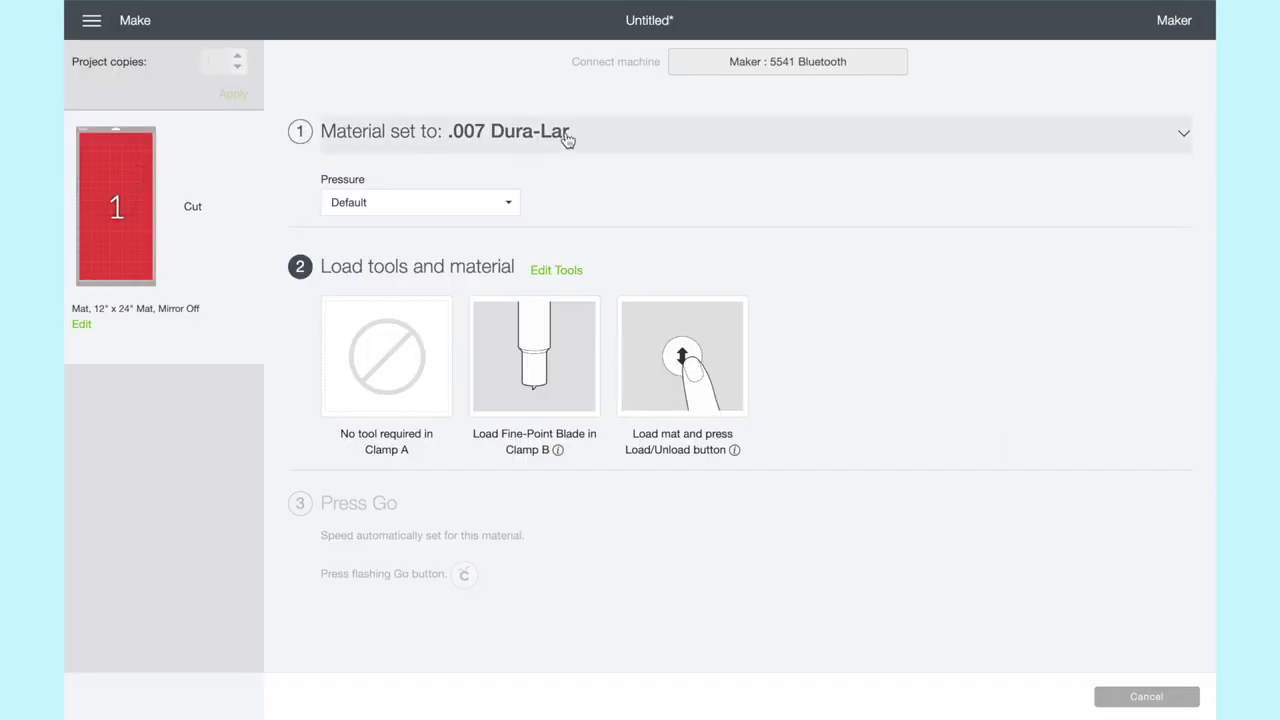